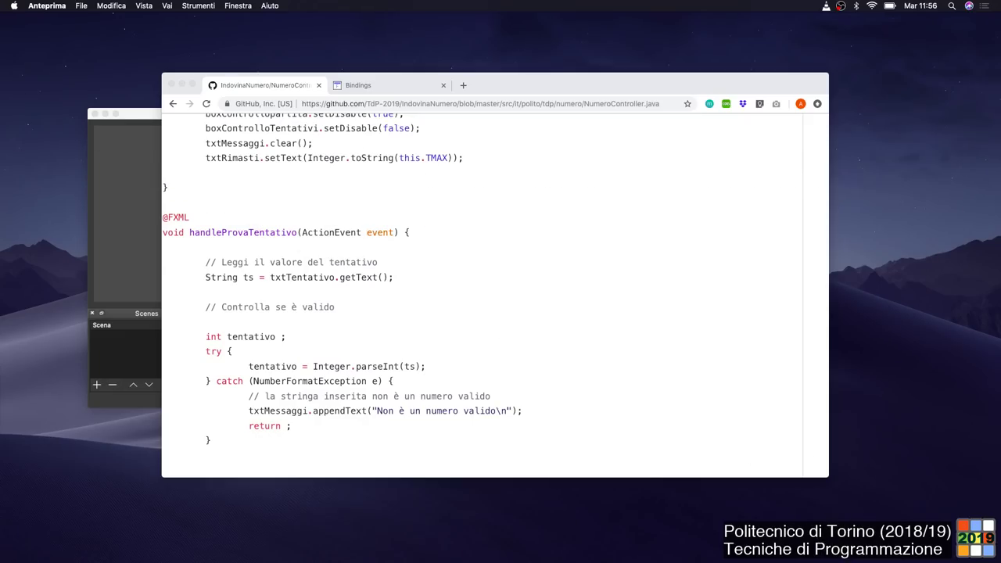
# - Switch to the browser in full screen and open the main page of the IndovinaNumero repository
pyautogui.press('super+Tab')
pyautogui.press('ctrl+super+f')
pyautogui.scroll(15, 500, 313)
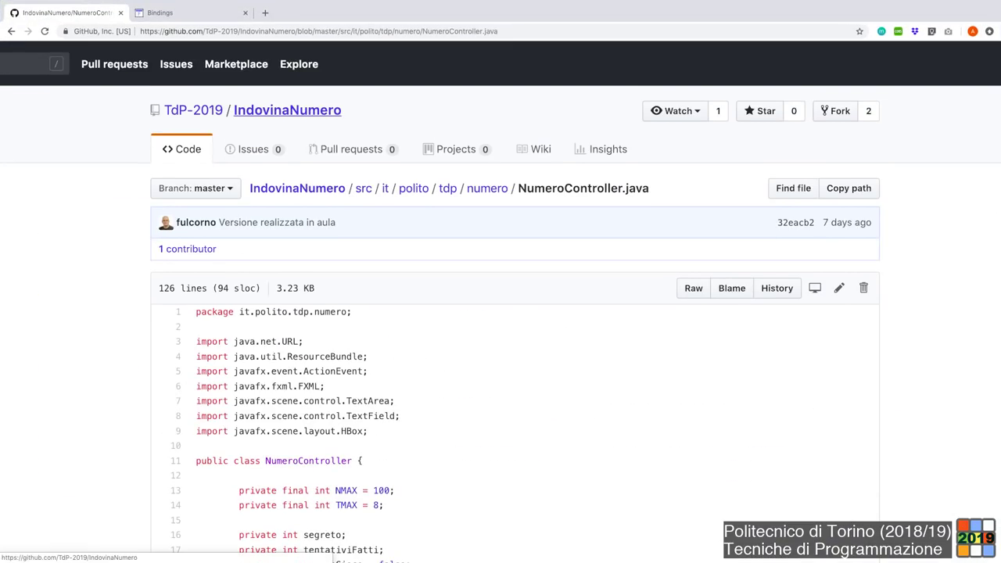
pyautogui.click(286, 110)
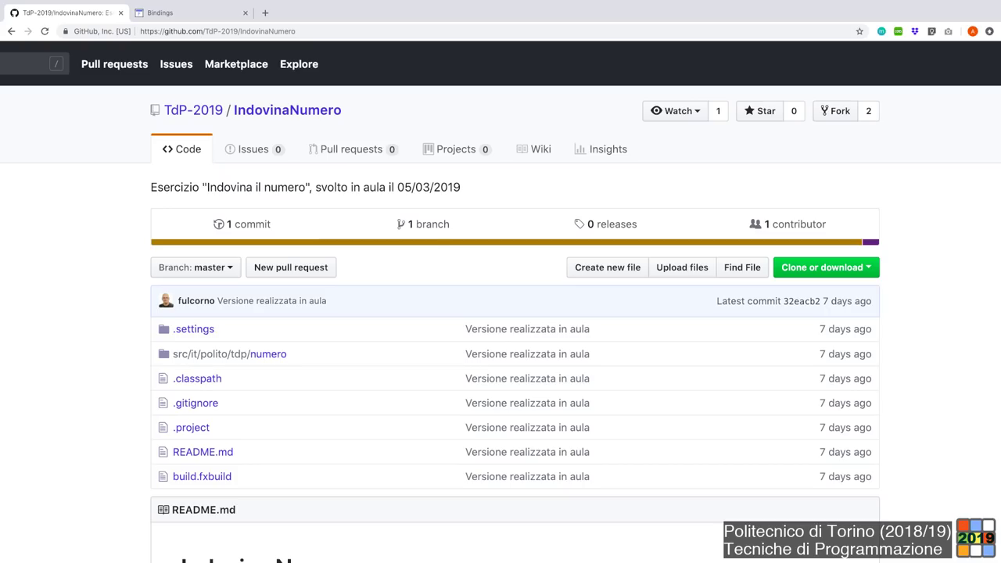
pyautogui.moveTo(193, 110)
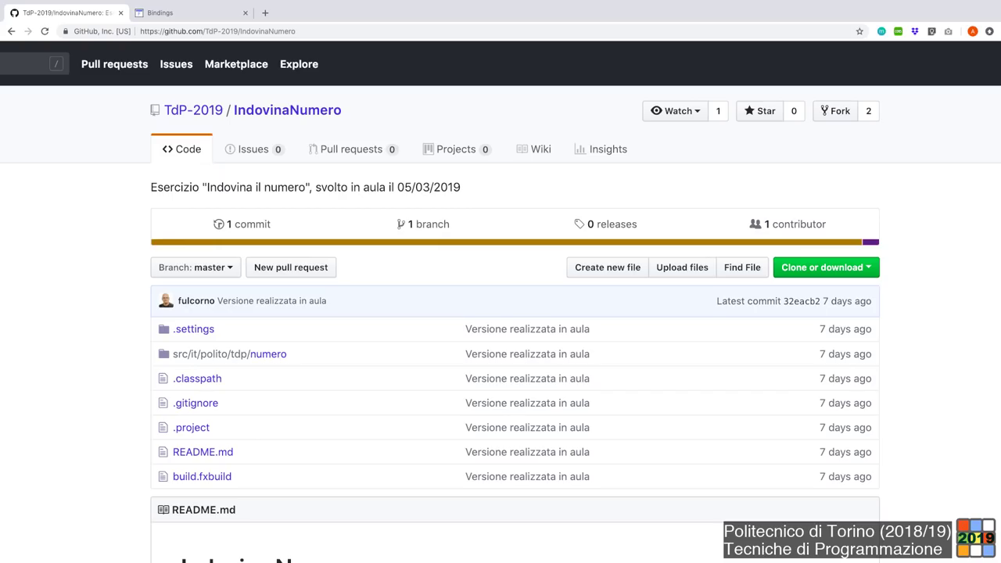
# - Copy the HTTPS clone URL of the TdP-2019/IndovinaNumero repository
pyautogui.click(824, 267)
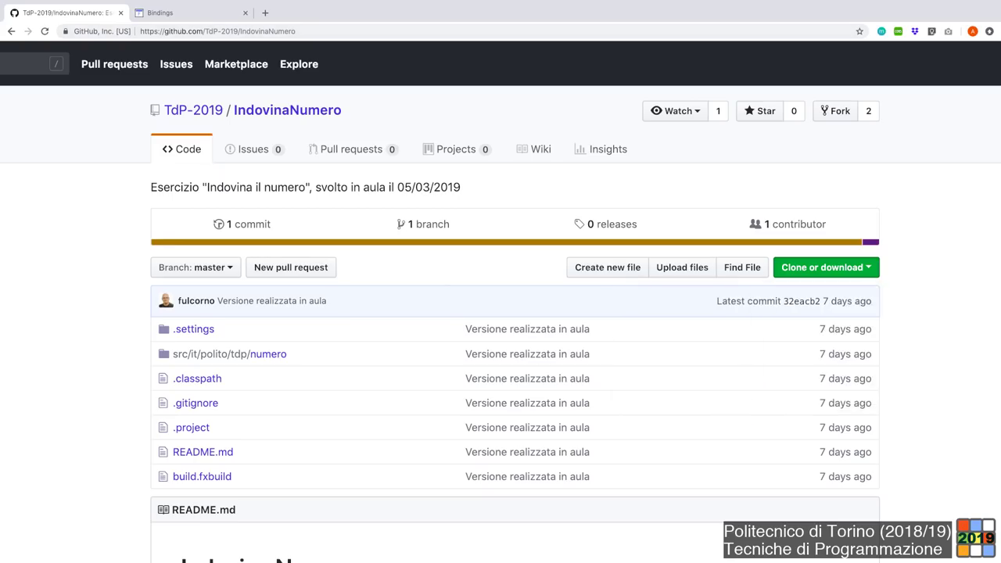
pyautogui.moveTo(637, 344); pyautogui.dragTo(718, 345)
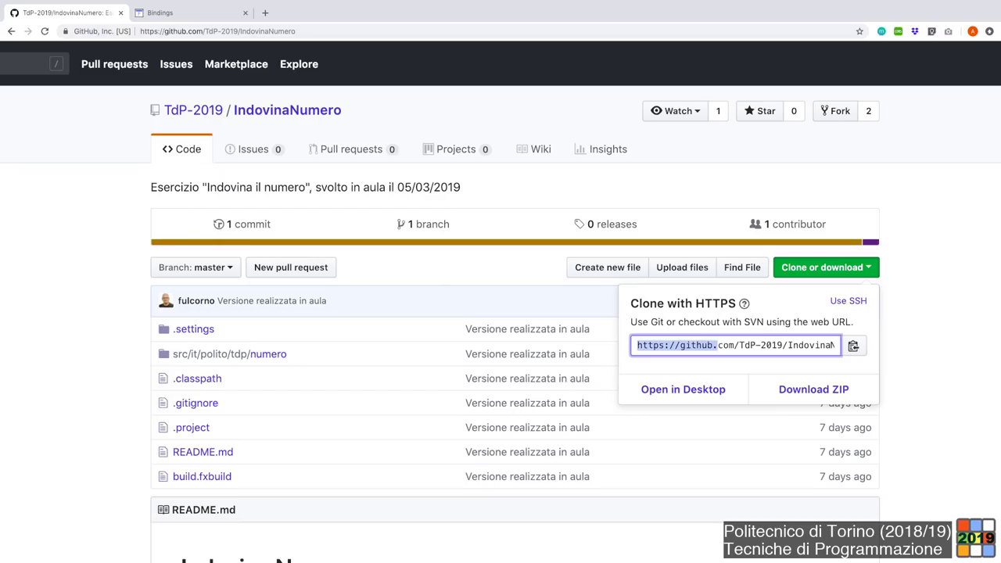
pyautogui.press('Tab')
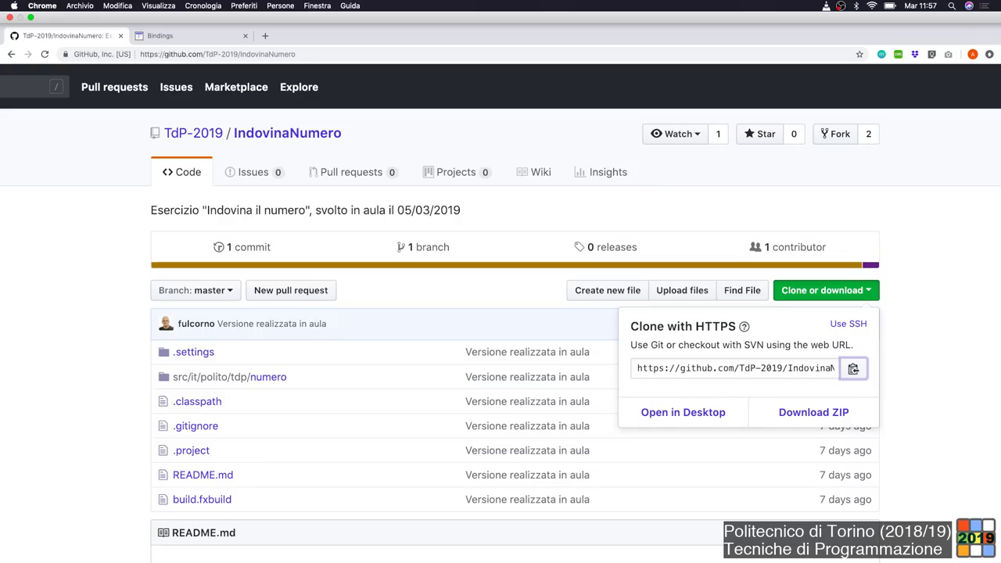
# - Switch to Eclipse in full screen and open the Import wizard
pyautogui.press('ctrl+super+f')
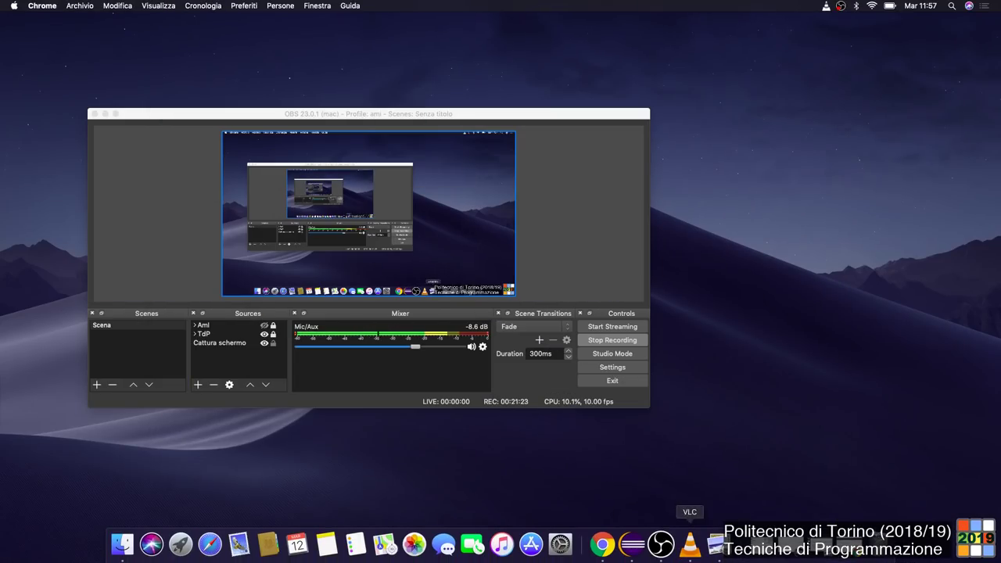
pyautogui.click(632, 544)
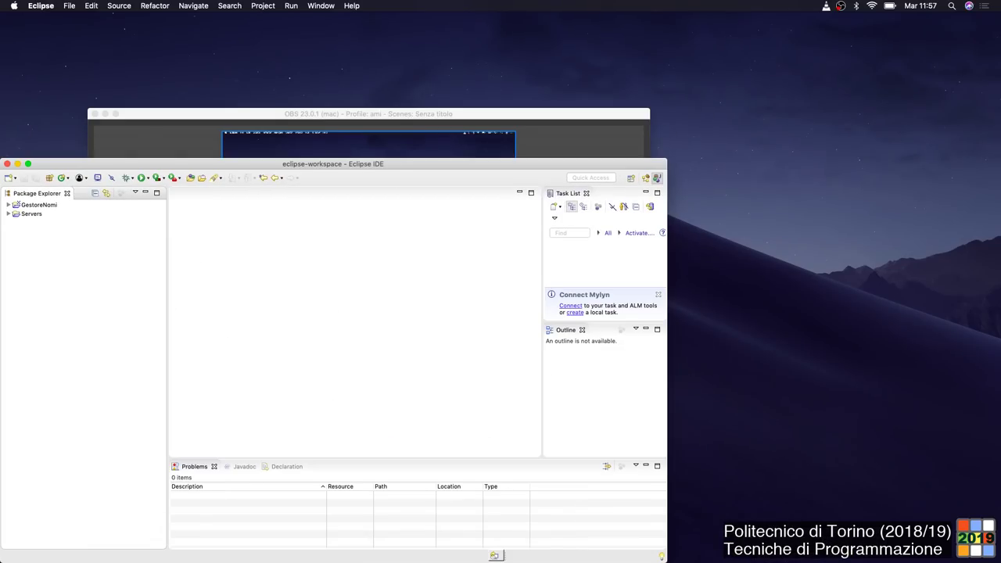
pyautogui.press('ctrl+super+f')
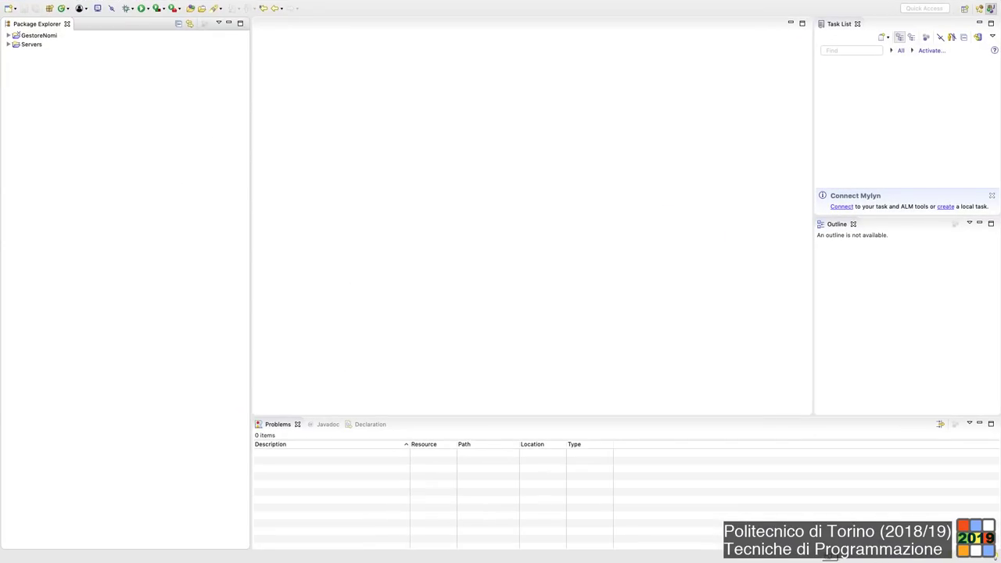
pyautogui.click(69, 5)
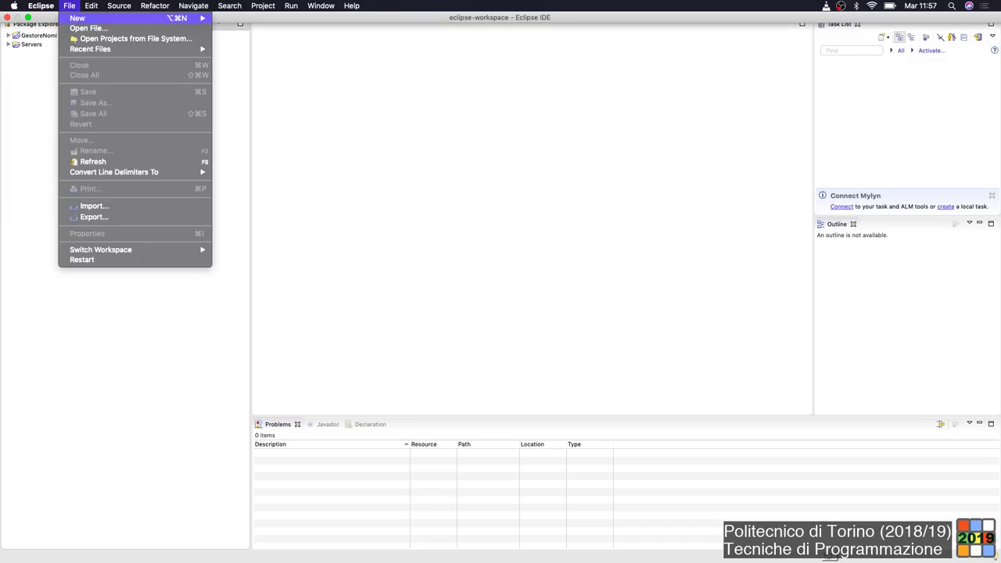
pyautogui.moveTo(79, 18)
pyautogui.click(94, 206)
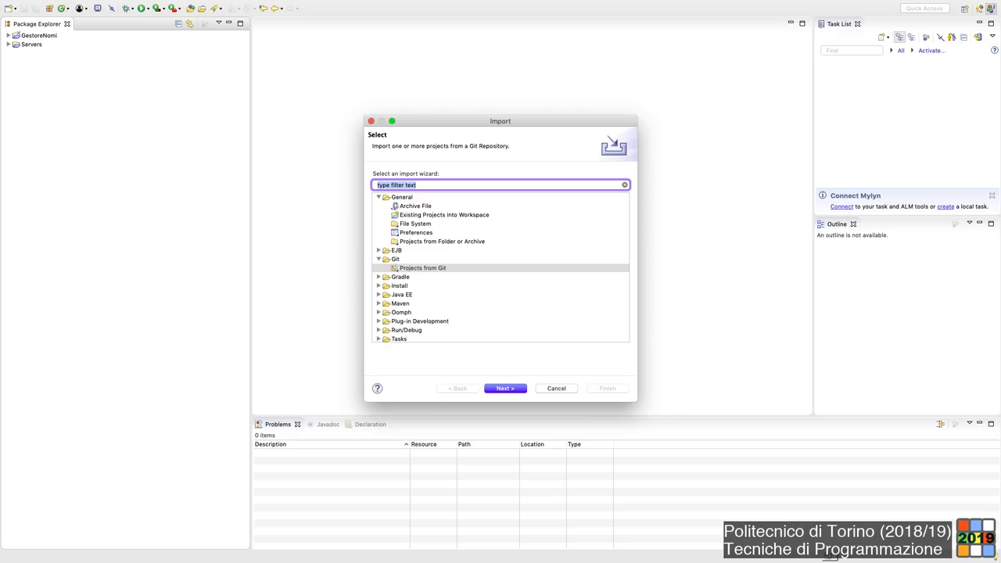
# - Choose to import Projects from Git, with Clone URI as the repository source
pyautogui.click(422, 267)
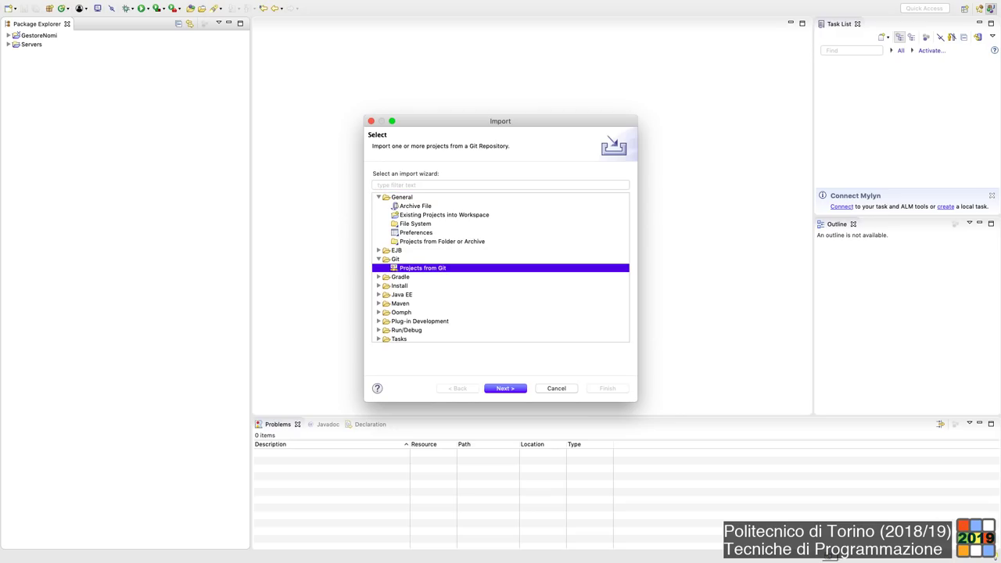
pyautogui.press('Return')
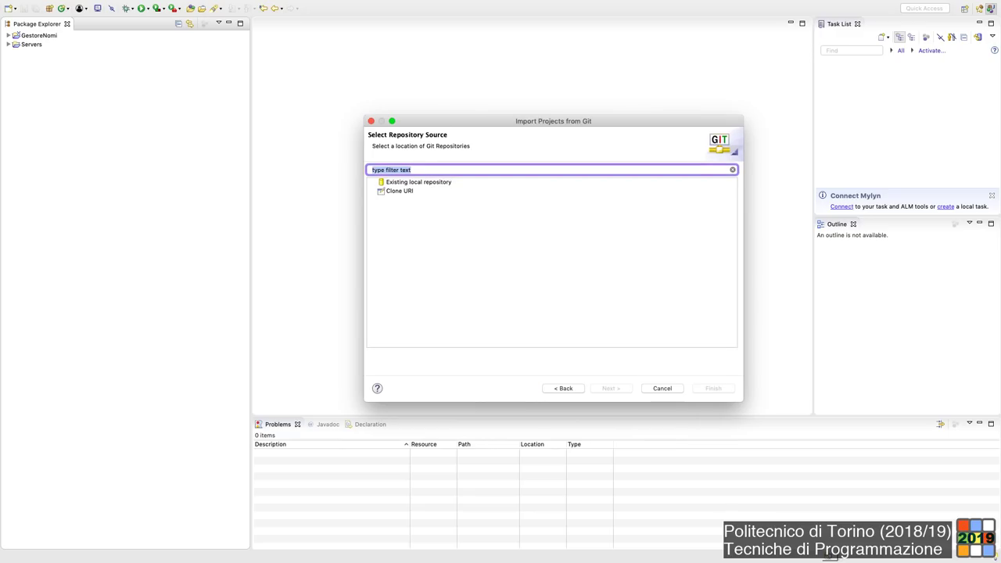
pyautogui.click(399, 191)
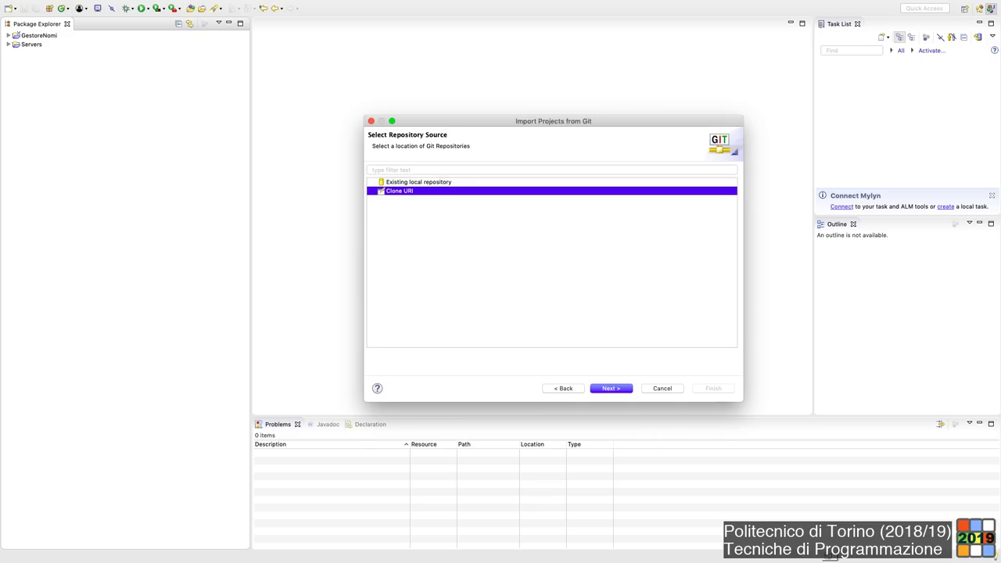
pyautogui.press('Return')
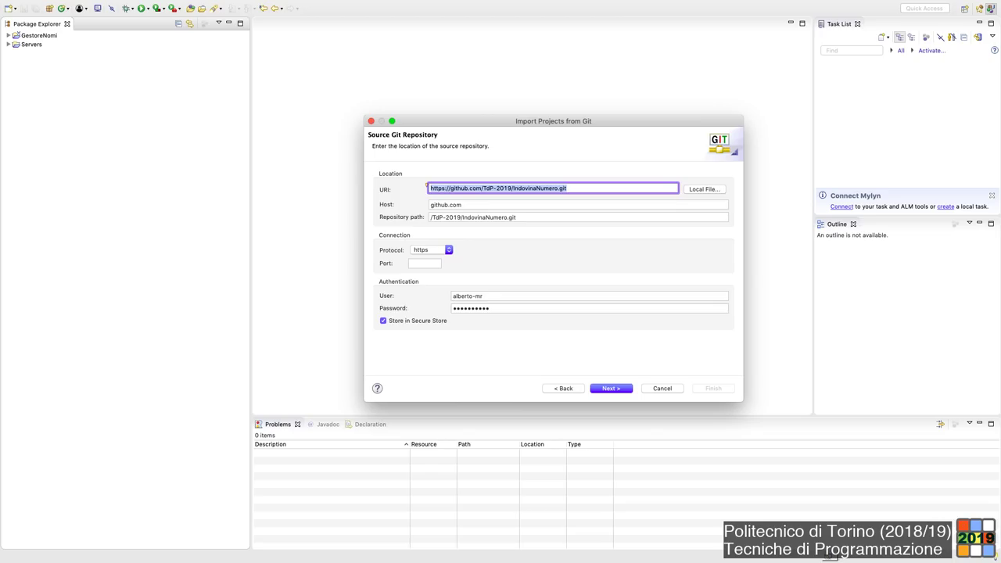
pyautogui.press('Right')
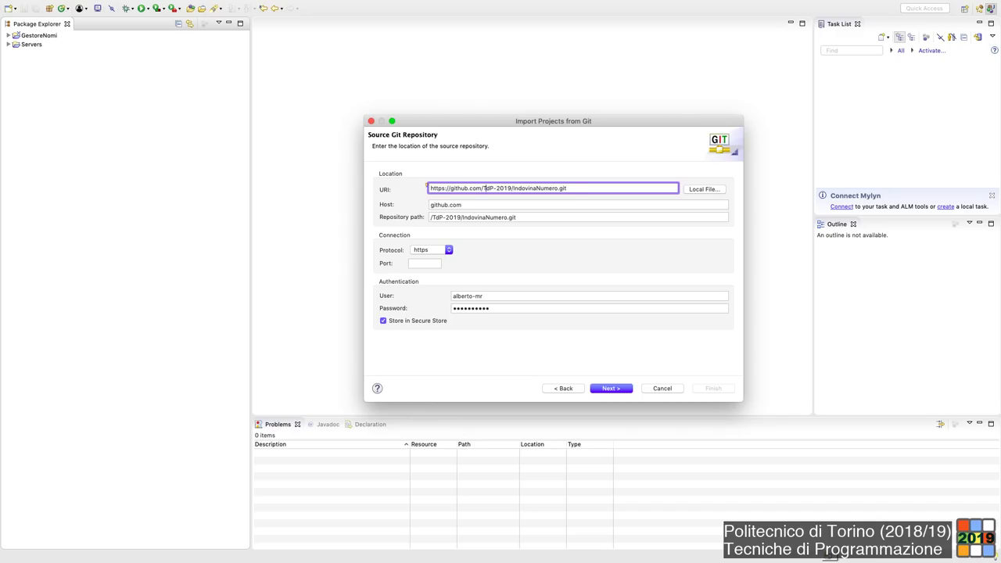
pyautogui.moveTo(484, 188); pyautogui.dragTo(511, 188)
pyautogui.press('Tab')
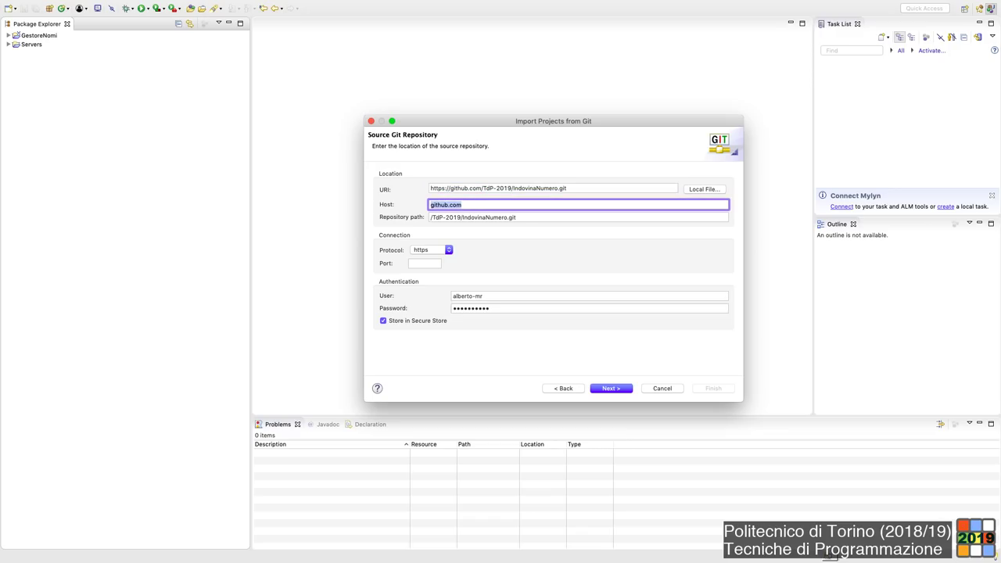
pyautogui.press('Return')
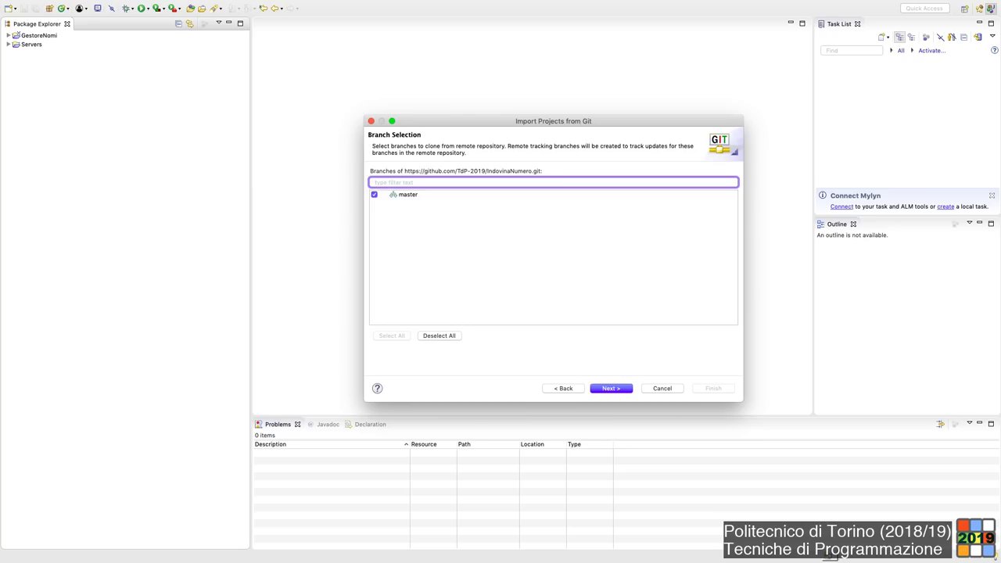
pyautogui.press('Return')
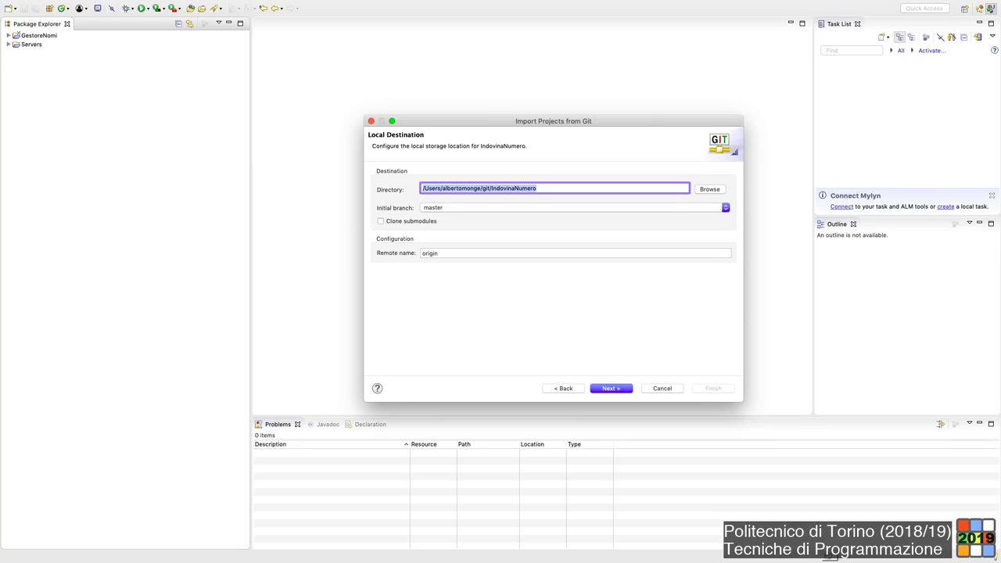
# - Clone into the default local directory and import IndovinaNumero as an existing Eclipse project
pyautogui.press('Return')
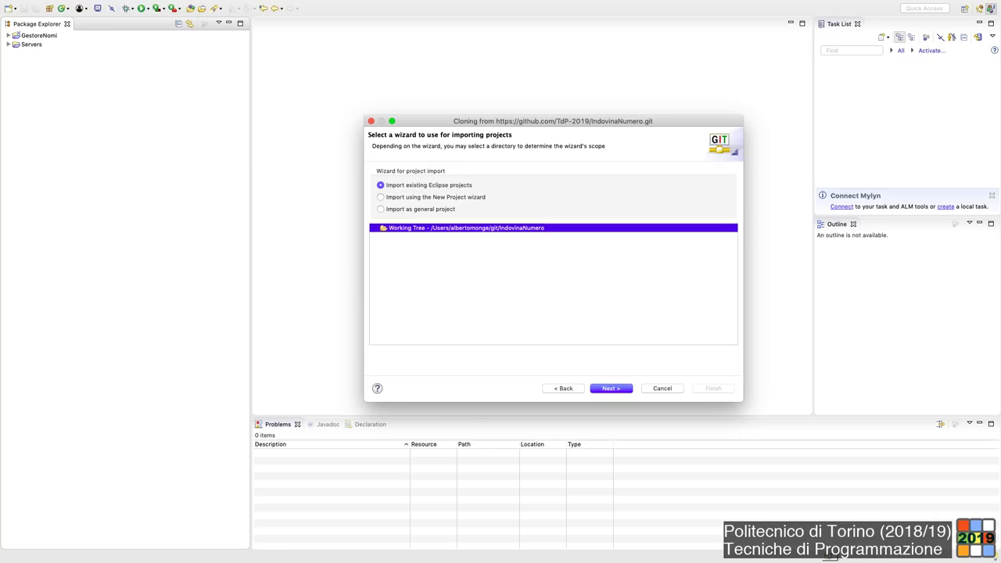
pyautogui.press('Return')
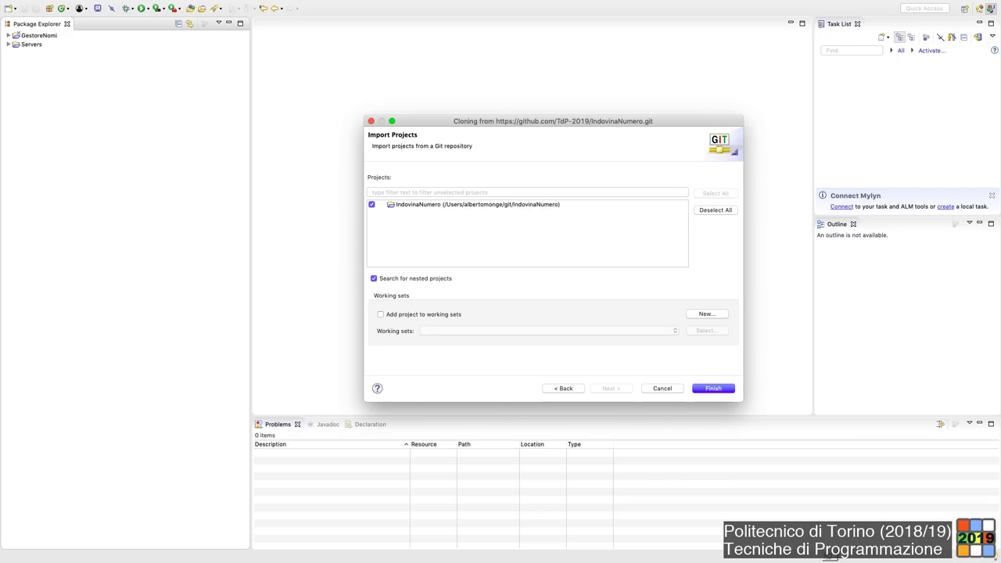
pyautogui.press('Return')
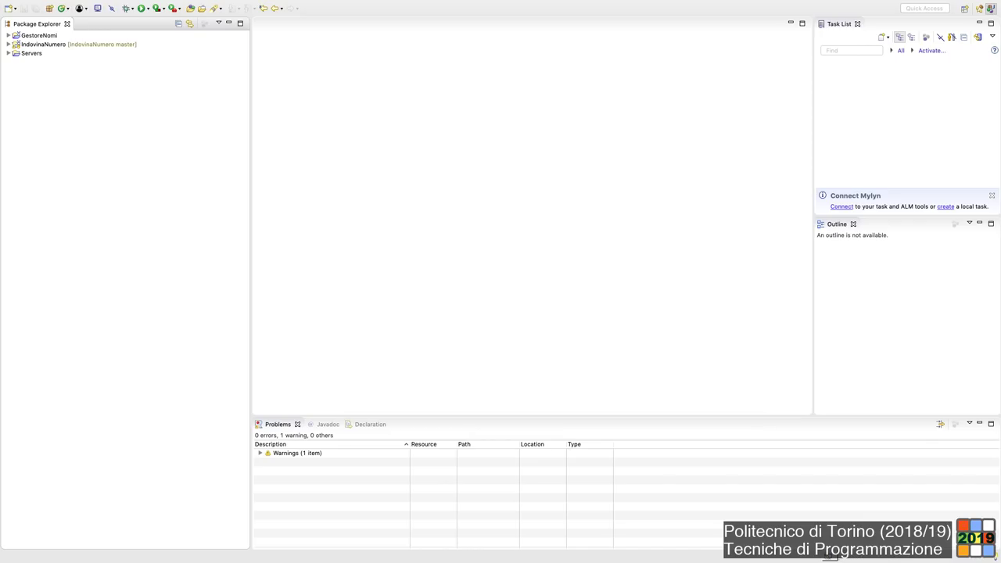
# - Open NumeroController.java from the IndovinaNumero project's it.polito.tdp.numero package and enlarge the editor text
pyautogui.click(78, 44)
pyautogui.press('Right')
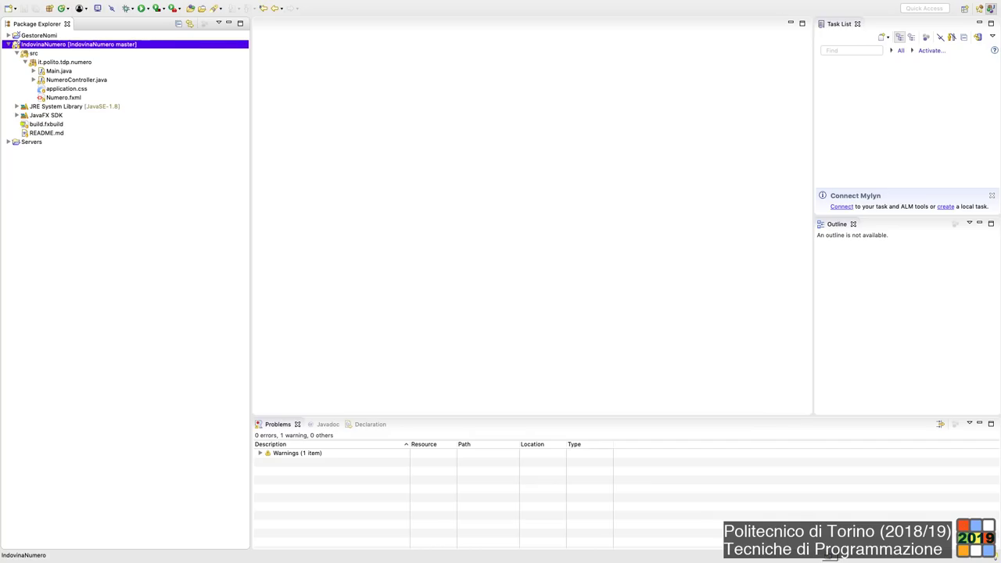
pyautogui.doubleClick(76, 80)
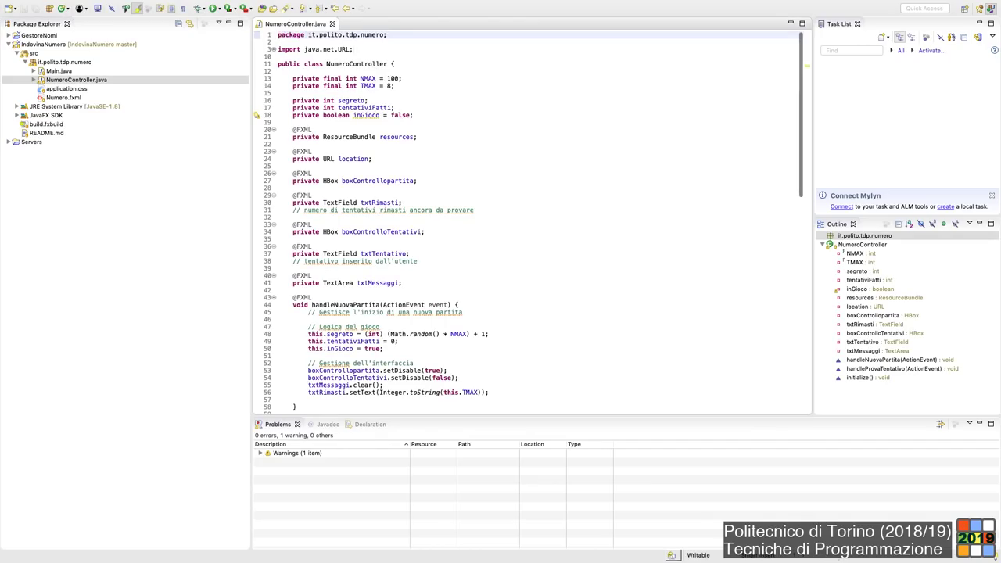
pyautogui.press('super+equal')
pyautogui.press('super+equal')
pyautogui.scroll(-7, 528, 223)
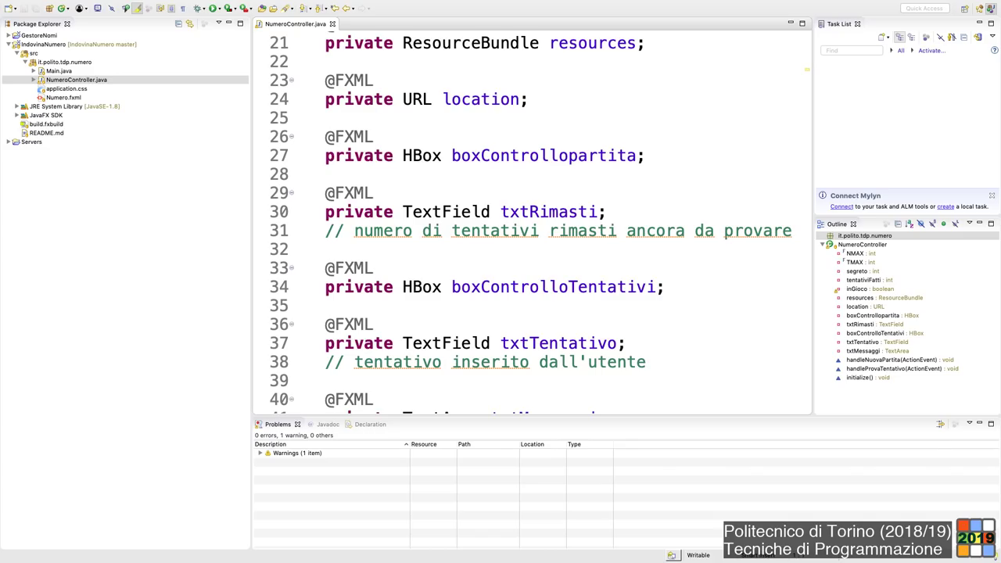
# - Start creating a Git branch of the IndovinaNumero project from master, entering "refactori" in the branch name
pyautogui.click(46, 44)
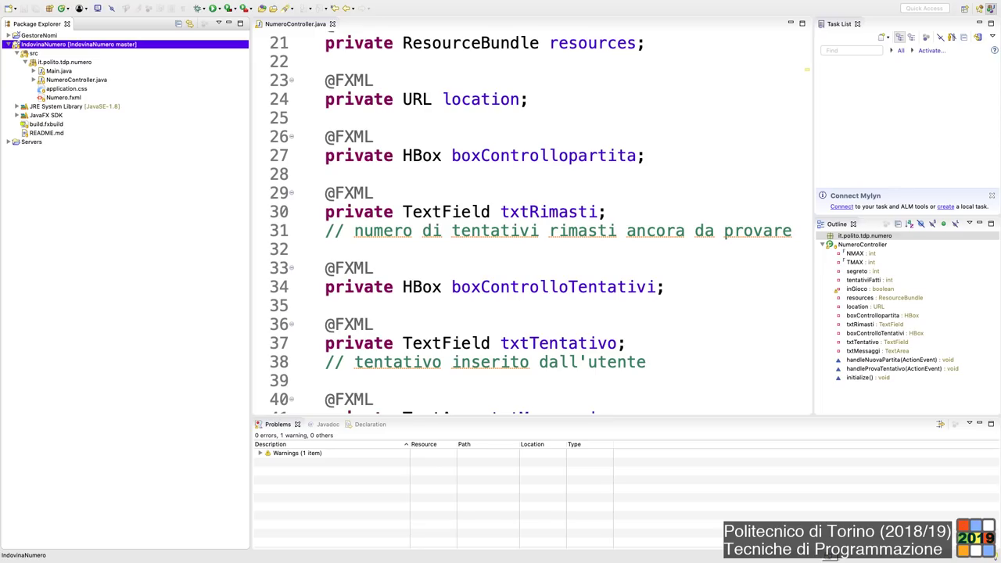
pyautogui.rightClick(61, 52)
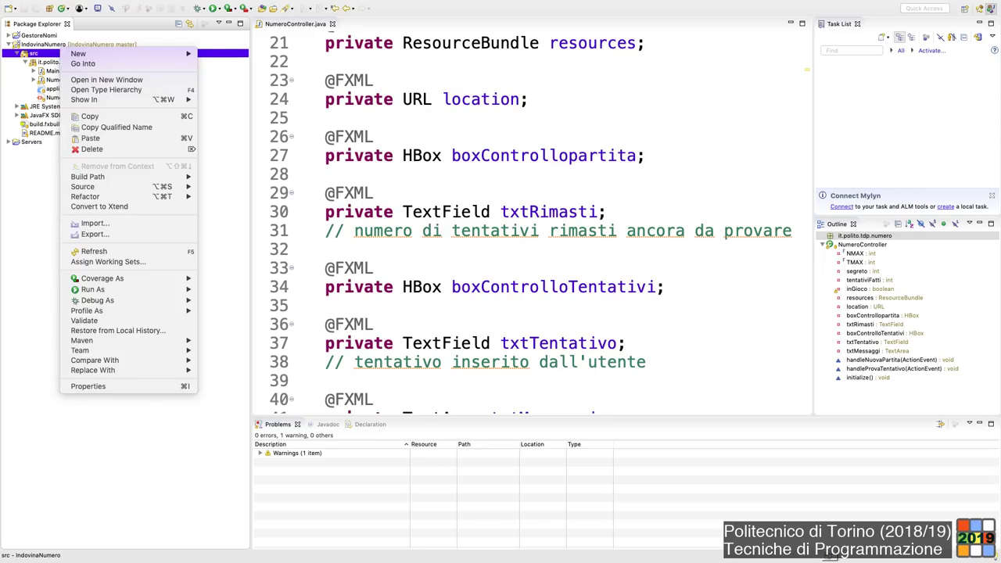
pyautogui.press('Escape')
pyautogui.click(39, 44)
pyautogui.rightClick(39, 44)
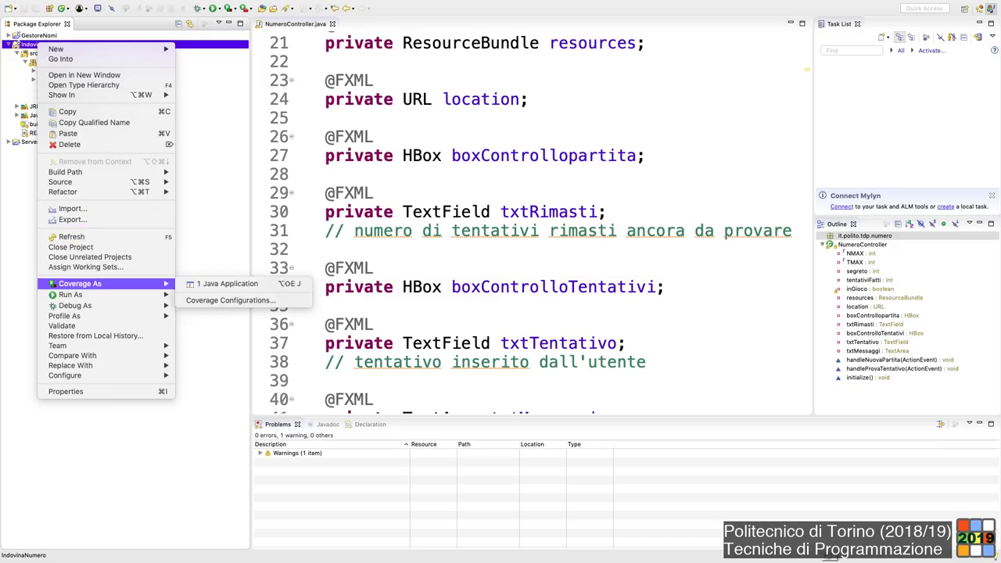
pyautogui.moveTo(109, 346)
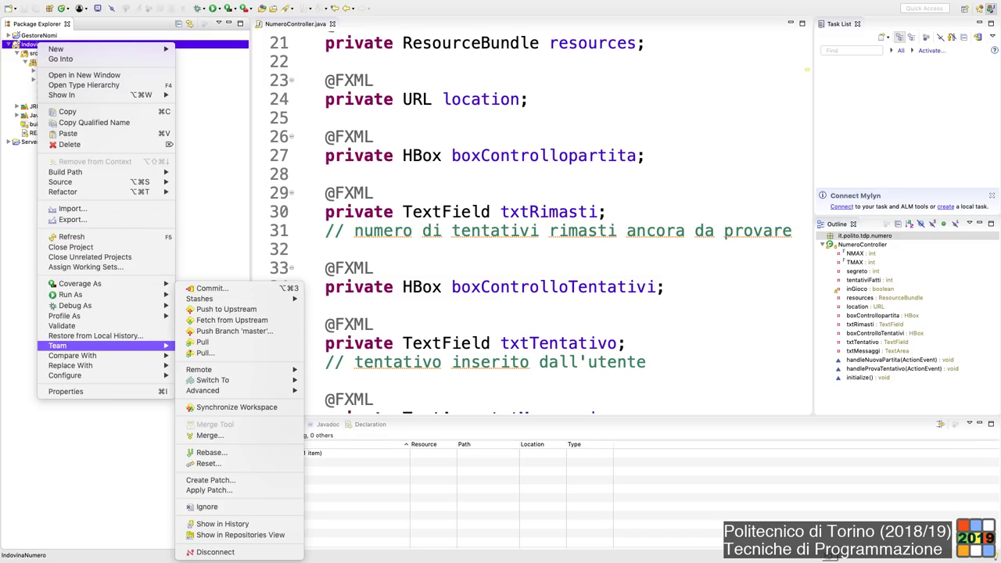
pyautogui.moveTo(234, 369)
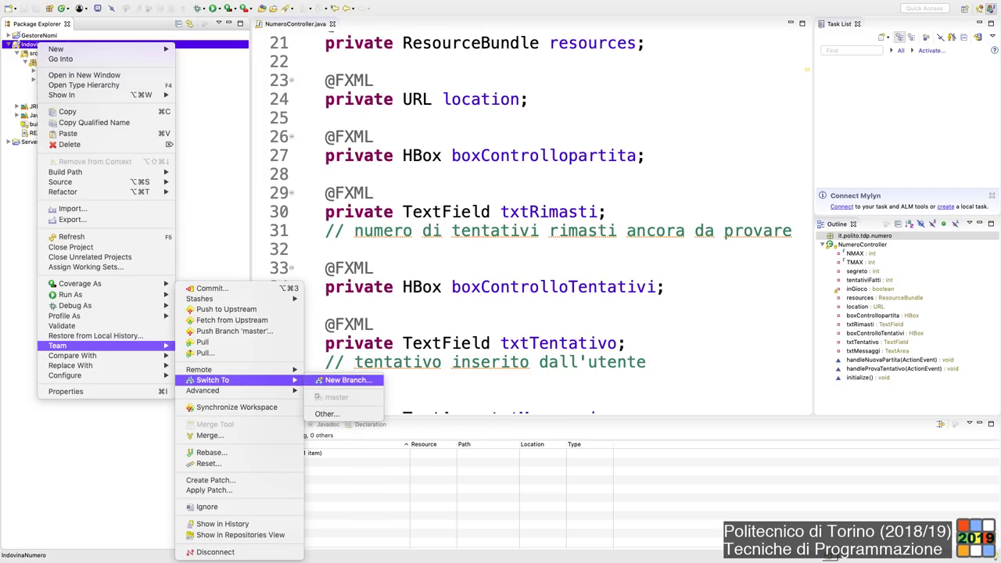
pyautogui.click(348, 380)
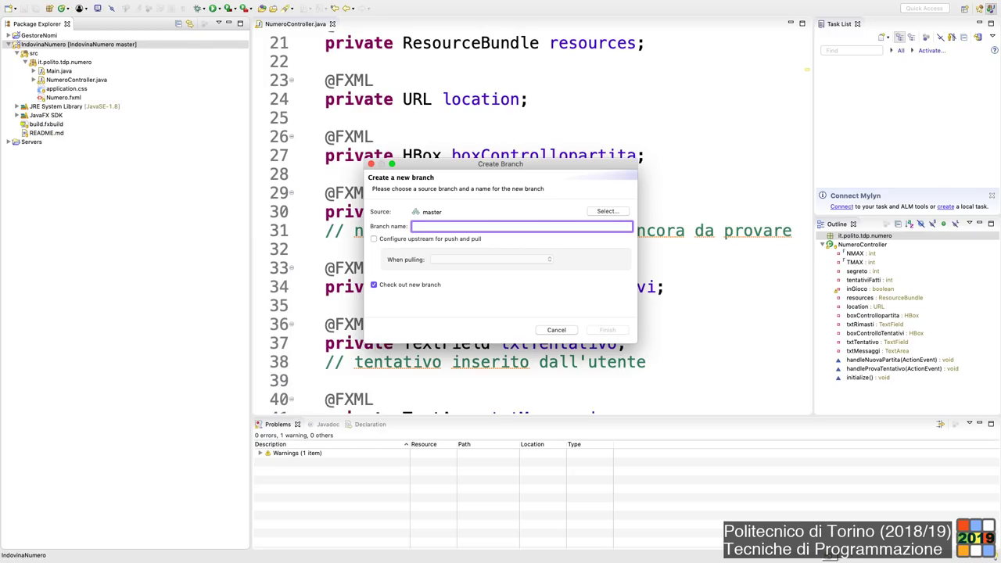
pyautogui.write('refactori')
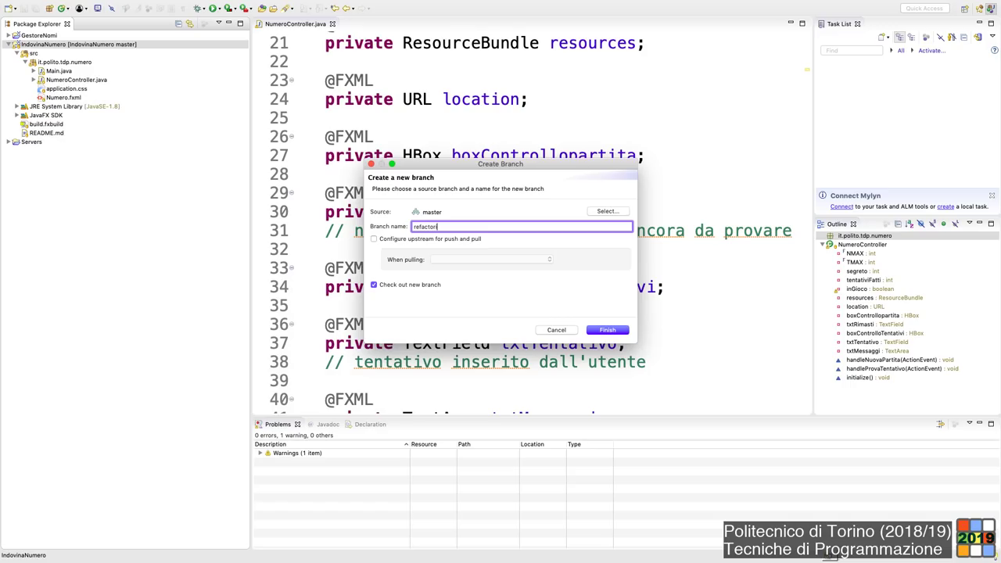